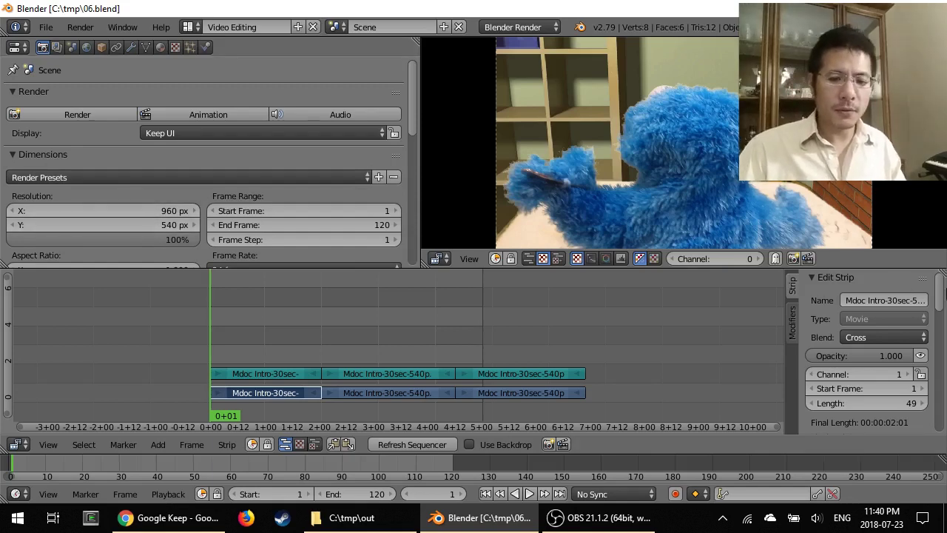
Step: Keep the area on Render properties, drag the sequencer border down, and leave Render Display on Keep UI
{"action": "scroll", "coordinate": [941, 304], "scroll_direction": "down", "scroll_amount": 1}
{"action": "scroll", "coordinate": [942, 304], "scroll_direction": "down", "scroll_amount": 3}
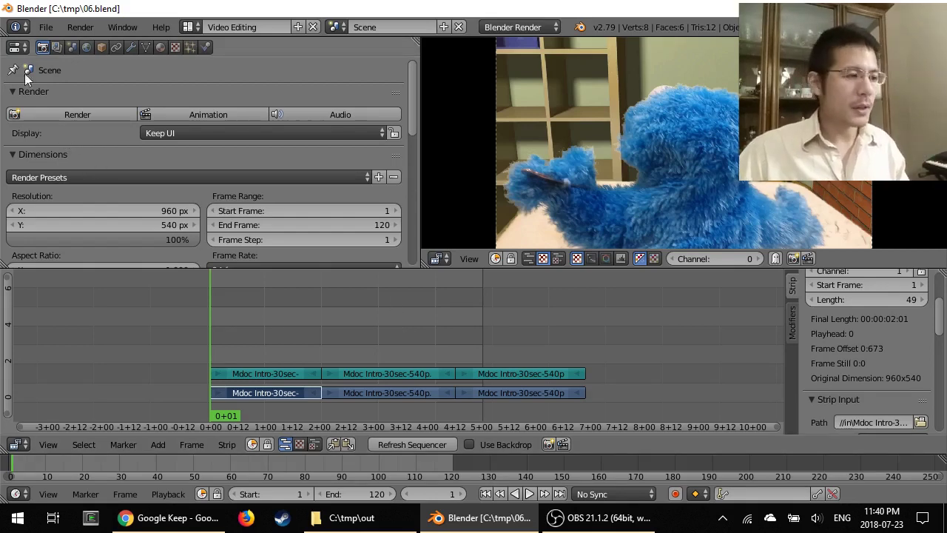
{"action": "left_click", "coordinate": [17, 47]}
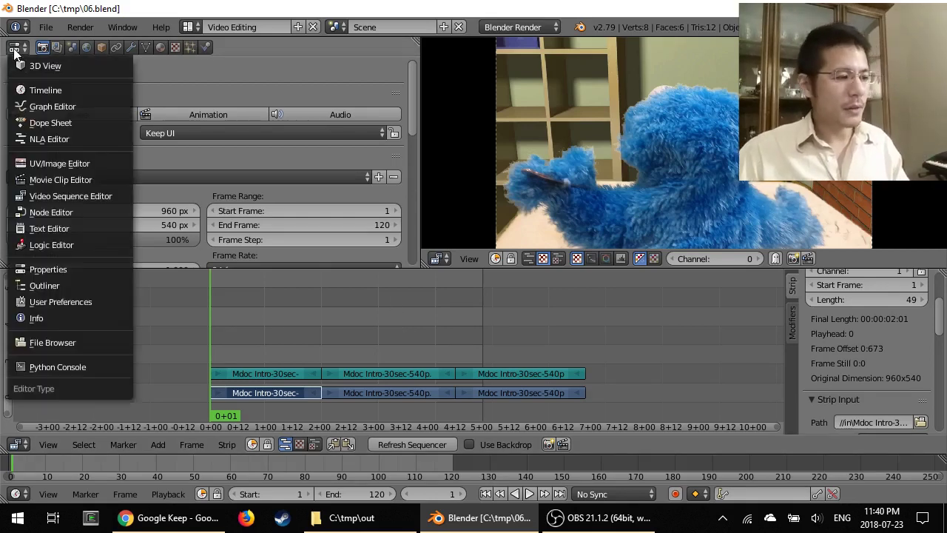
{"action": "left_click", "coordinate": [67, 270]}
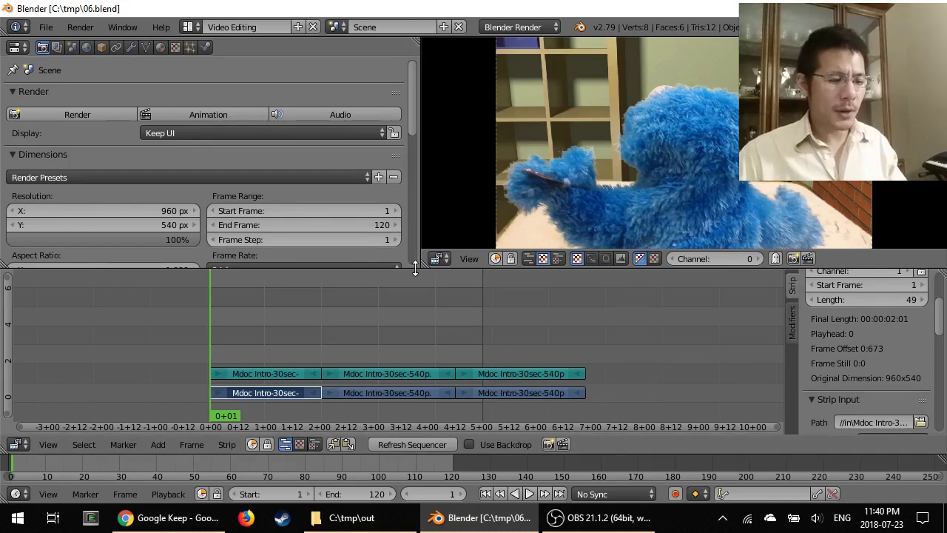
{"action": "left_click_drag", "start_coordinate": [415, 271], "coordinate": [400, 398]}
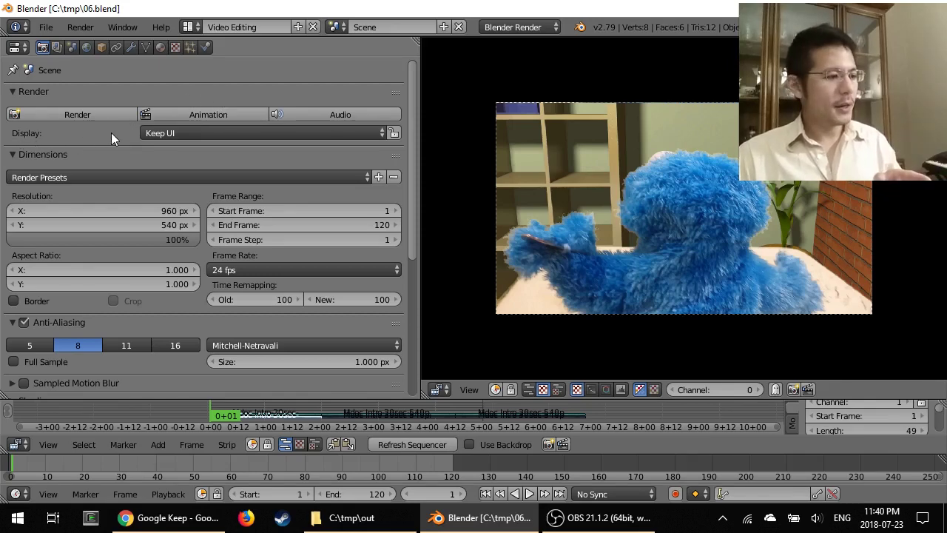
{"action": "left_click", "coordinate": [245, 140]}
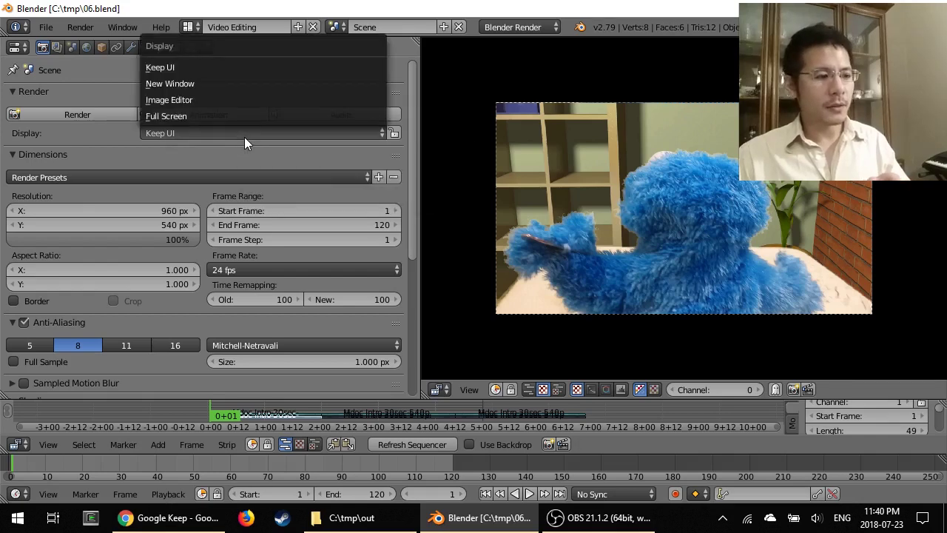
{"action": "left_click", "coordinate": [202, 65]}
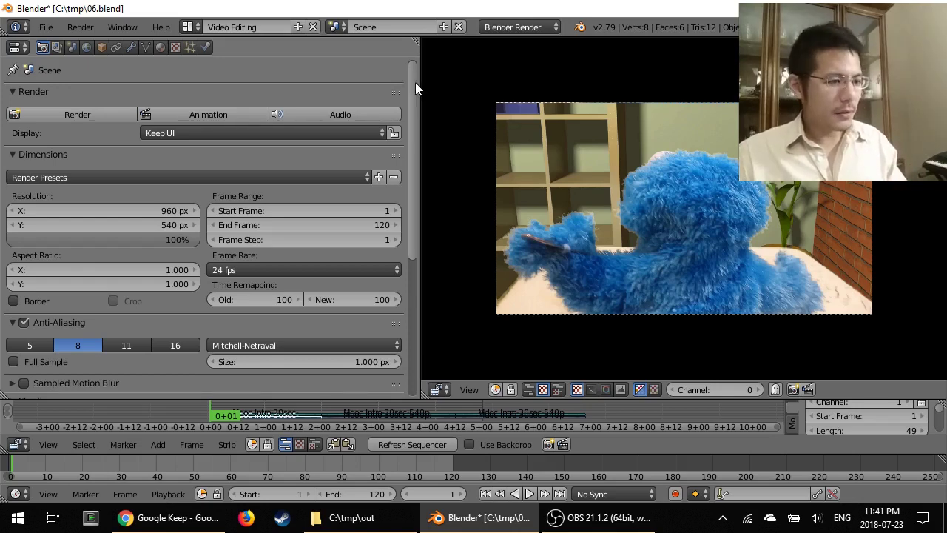
Step: Append demo.mp4 to the output path so it reads C:\tmp\out\demo.mp4
{"action": "left_click_drag", "start_coordinate": [415, 82], "coordinate": [410, 239]}
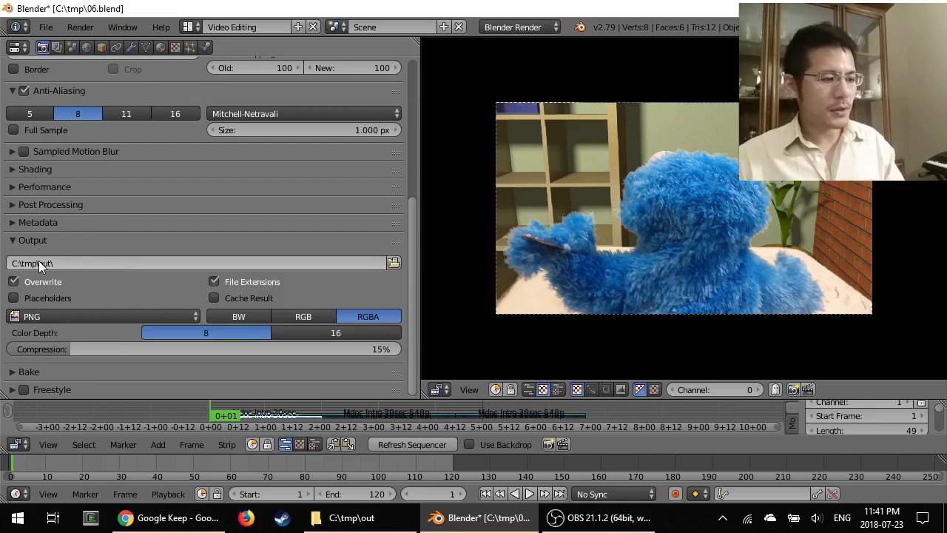
{"action": "left_click", "coordinate": [125, 263]}
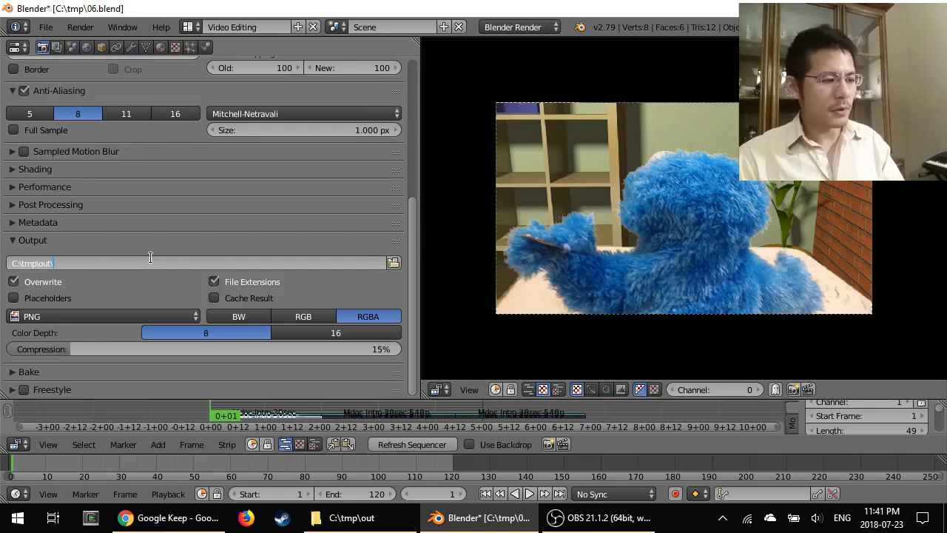
{"action": "type", "text": "demo.mp4"}
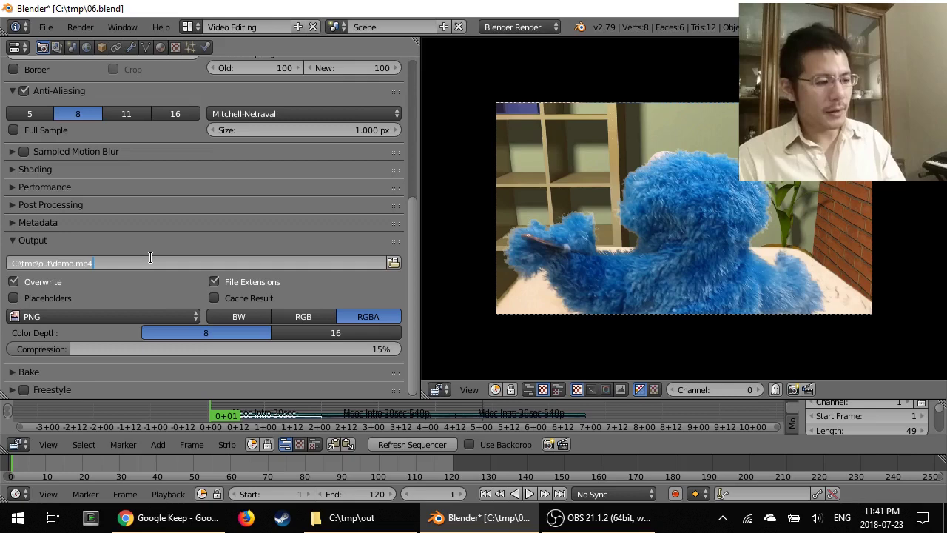
{"action": "key", "text": "Return"}
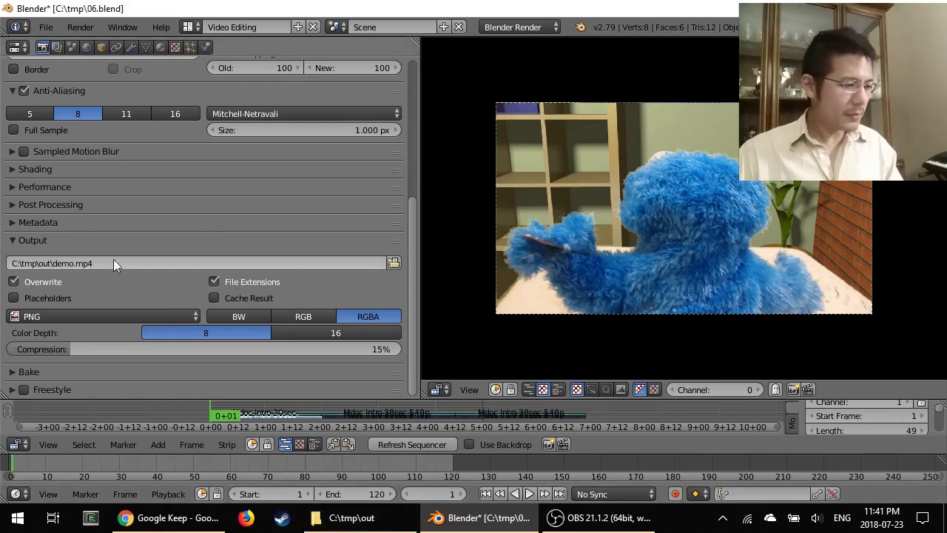
{"action": "left_click", "coordinate": [179, 264]}
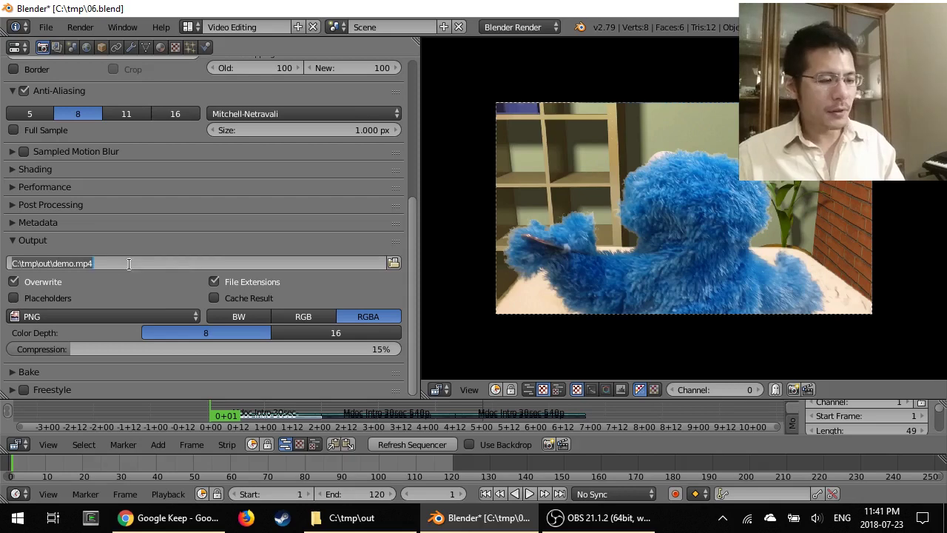
{"action": "left_click", "coordinate": [395, 264]}
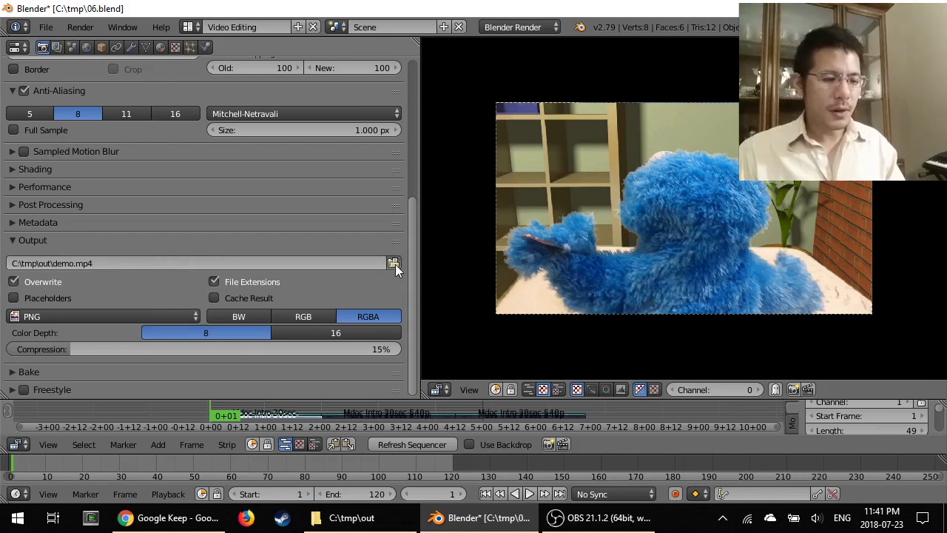
Step: In the file browser, rename the output file from demo to anotherway.mp4 and accept it
{"action": "left_click", "coordinate": [395, 264]}
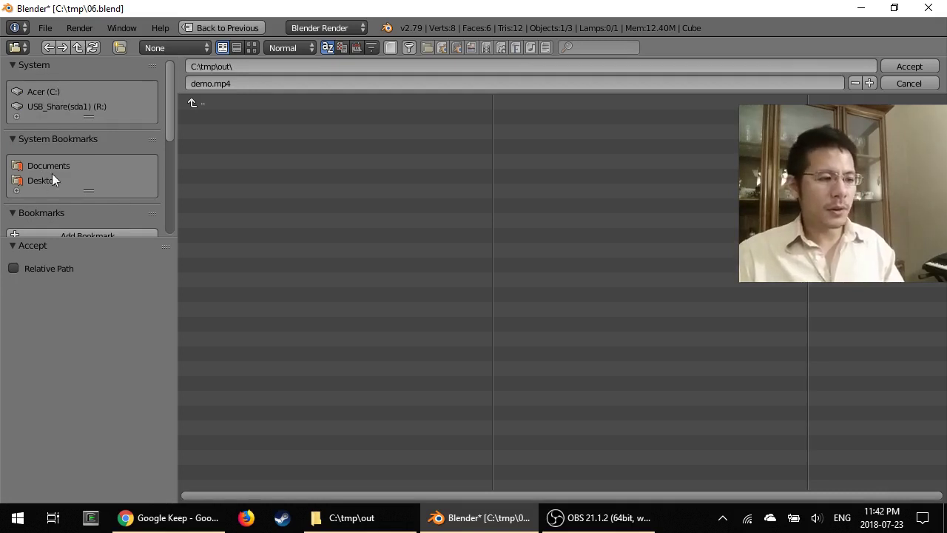
{"action": "left_click", "coordinate": [262, 83]}
{"action": "left_click_drag", "start_coordinate": [262, 83], "coordinate": [131, 75]}
{"action": "type", "text": "anotherway"}
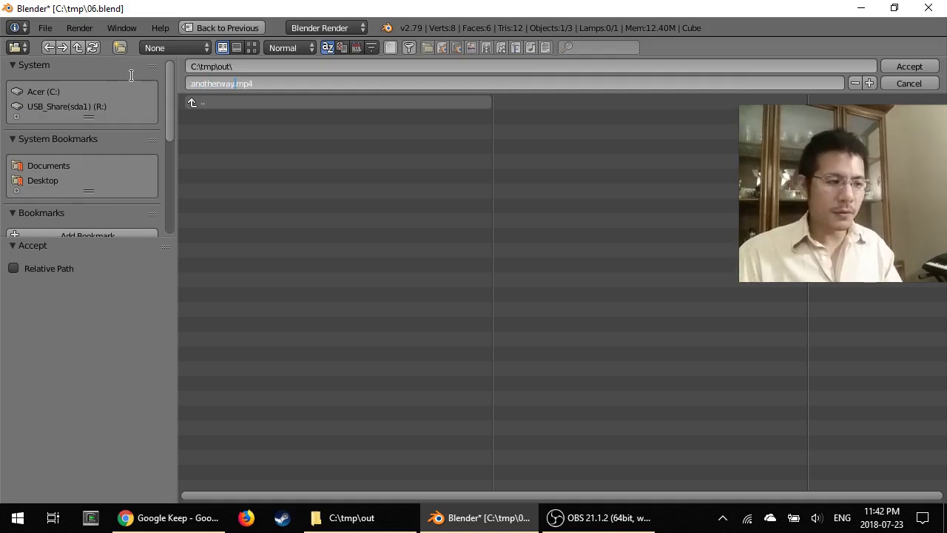
{"action": "key", "text": "Return"}
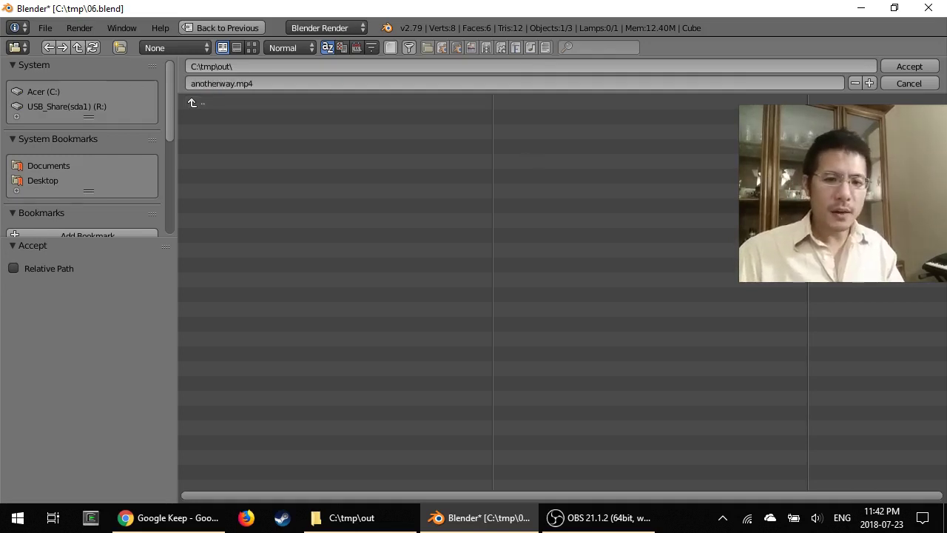
{"action": "left_click", "coordinate": [903, 66]}
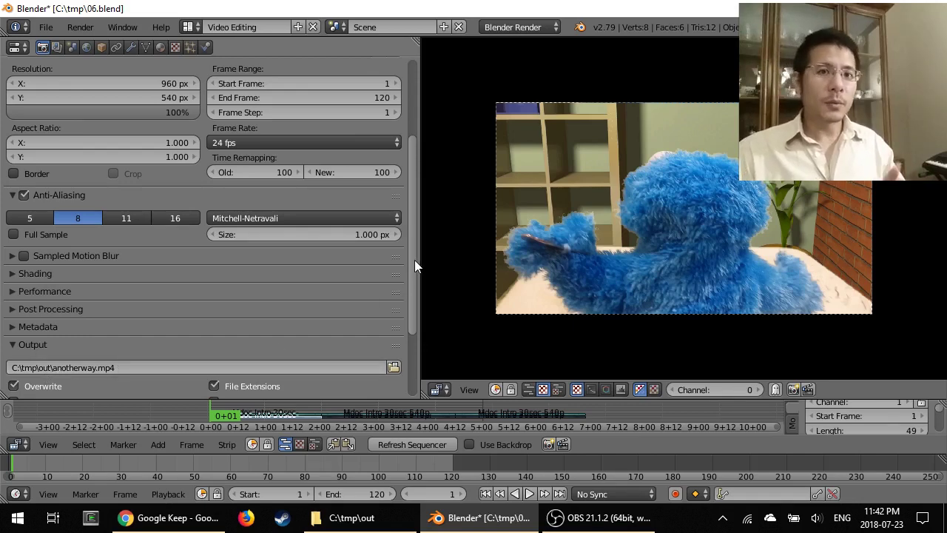
Step: Switch the output File Format to FFmpeg video
{"action": "scroll", "coordinate": [412, 259], "scroll_direction": "down", "scroll_amount": 1}
{"action": "scroll", "coordinate": [417, 296], "scroll_direction": "down", "scroll_amount": 5}
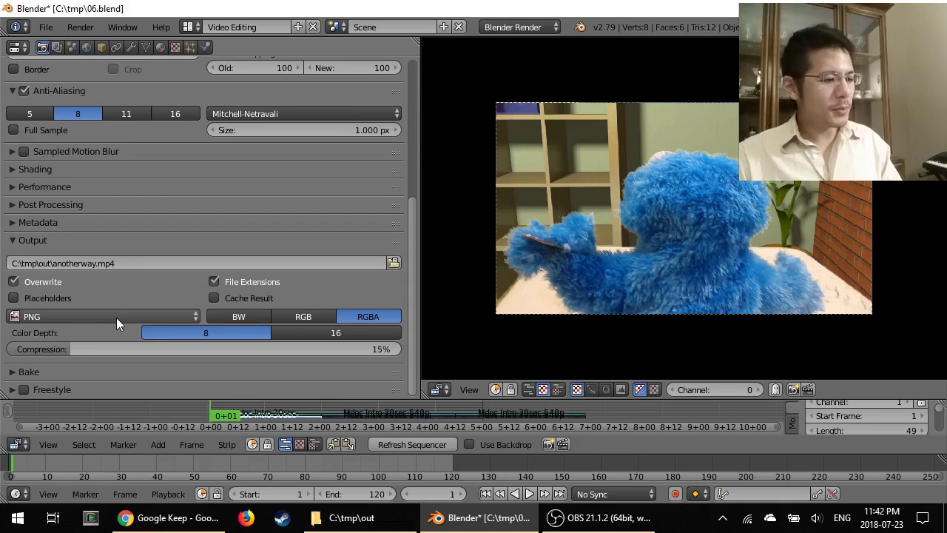
{"action": "left_click", "coordinate": [61, 315]}
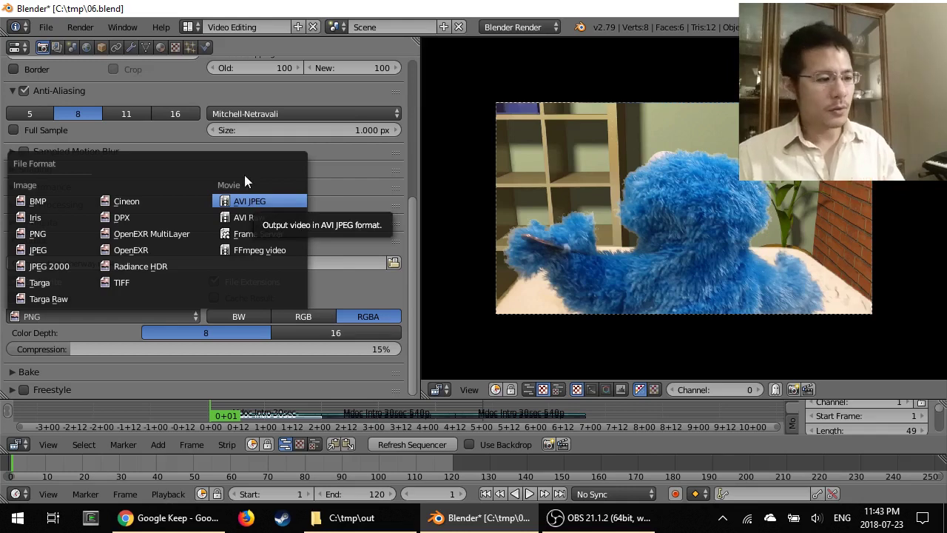
{"action": "left_click", "coordinate": [293, 251]}
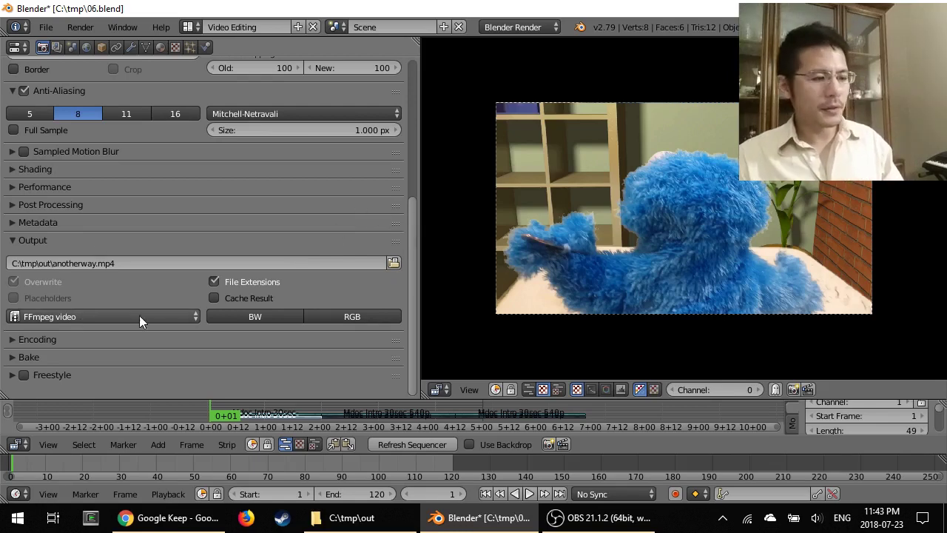
Step: Expand Encoding and apply the 'h264 in MP4' preset for an MPEG-4 container with H.264
{"action": "left_click", "coordinate": [49, 340]}
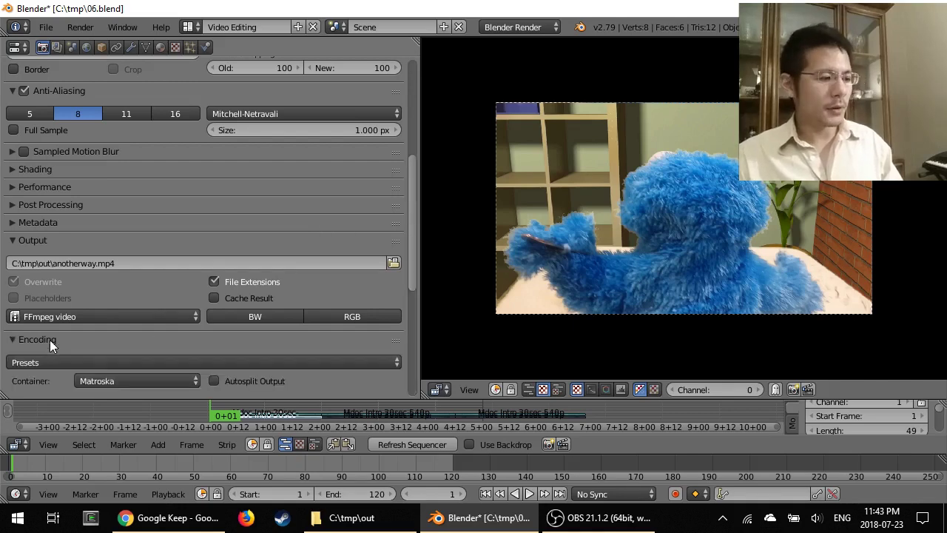
{"action": "left_click_drag", "start_coordinate": [408, 263], "coordinate": [407, 370]}
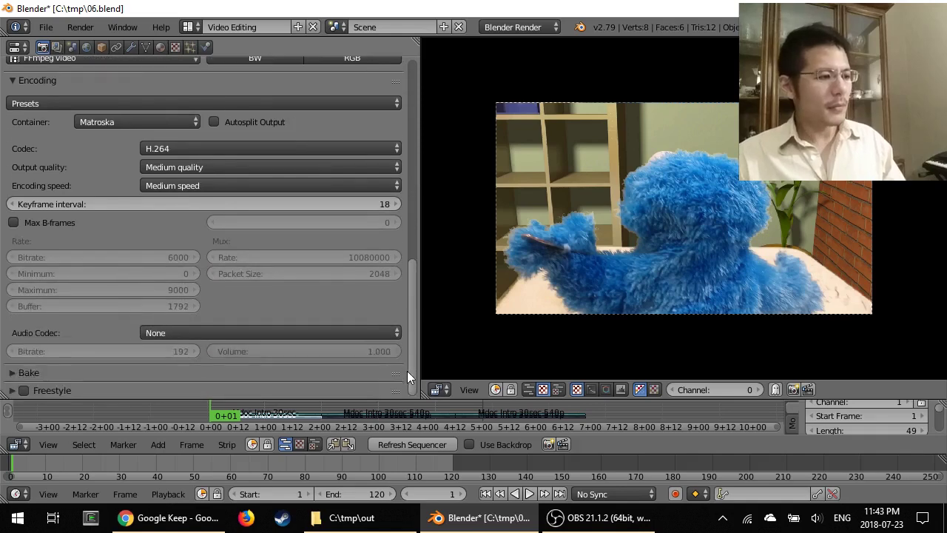
{"action": "left_click", "coordinate": [93, 103]}
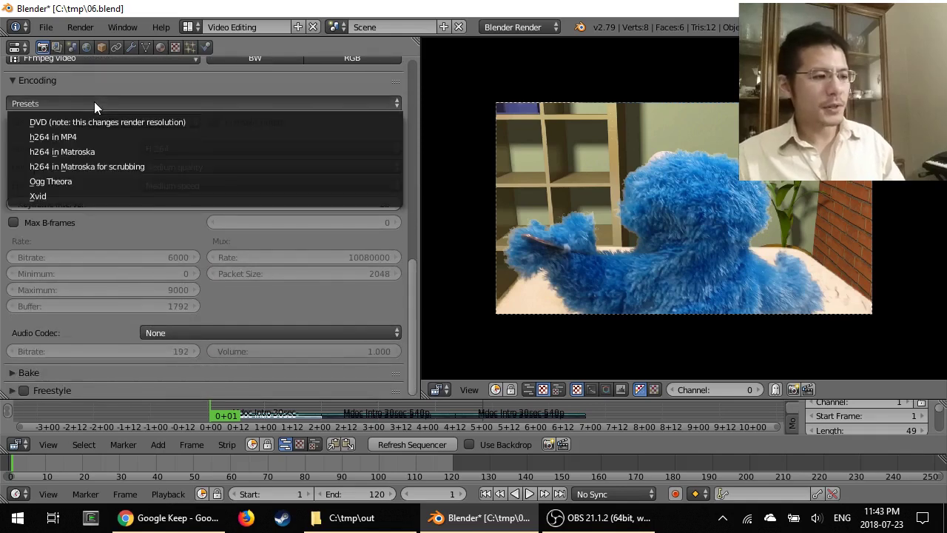
{"action": "left_click", "coordinate": [134, 138]}
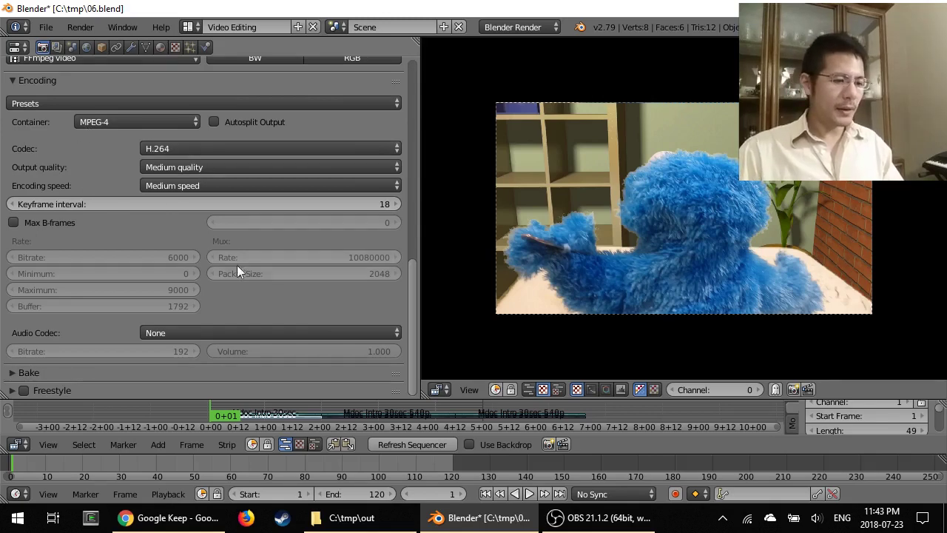
{"action": "scroll", "coordinate": [415, 294], "scroll_direction": "down", "scroll_amount": 1}
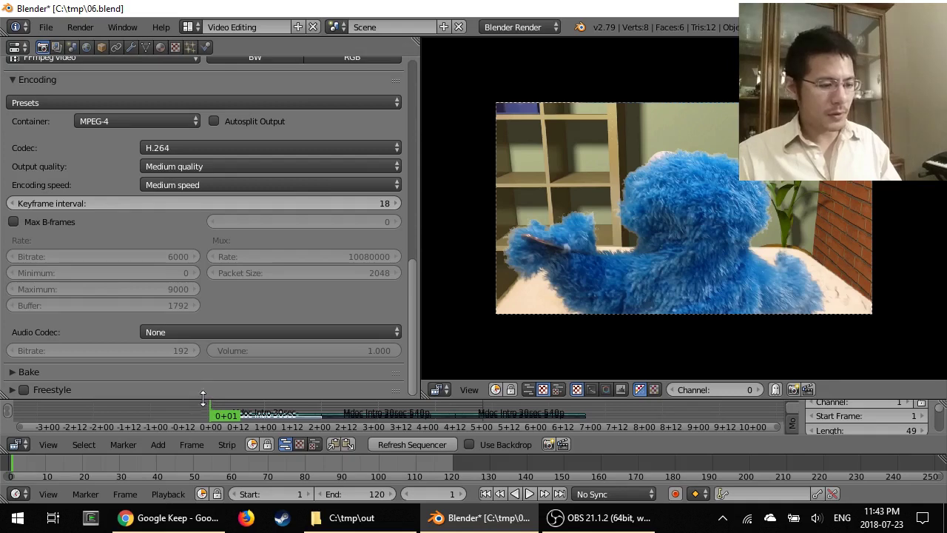
Step: Check the sound strip in the sequencer, then set the Audio Codec from None to AAC
{"action": "left_click_drag", "start_coordinate": [203, 399], "coordinate": [228, 219]}
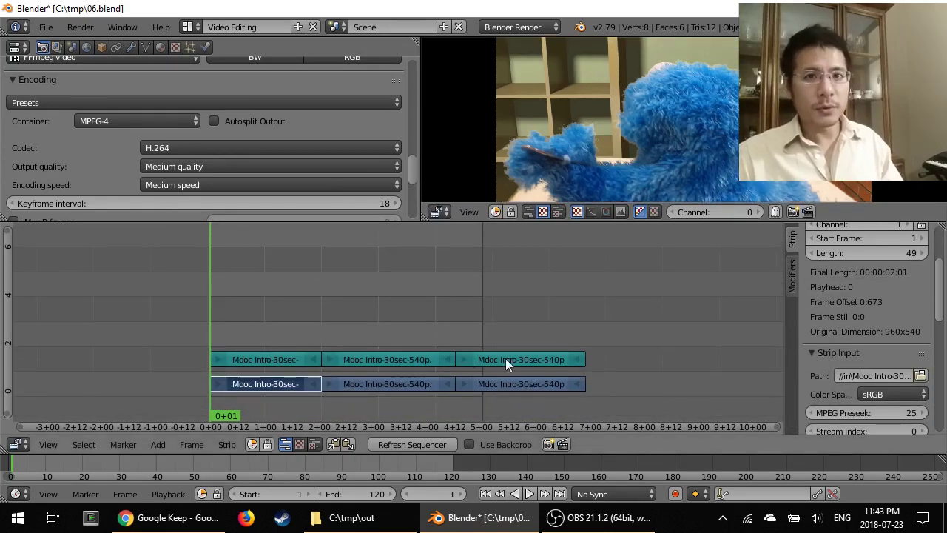
{"action": "right_click", "coordinate": [303, 359]}
{"action": "scroll", "coordinate": [865, 274], "scroll_direction": "up", "scroll_amount": 5}
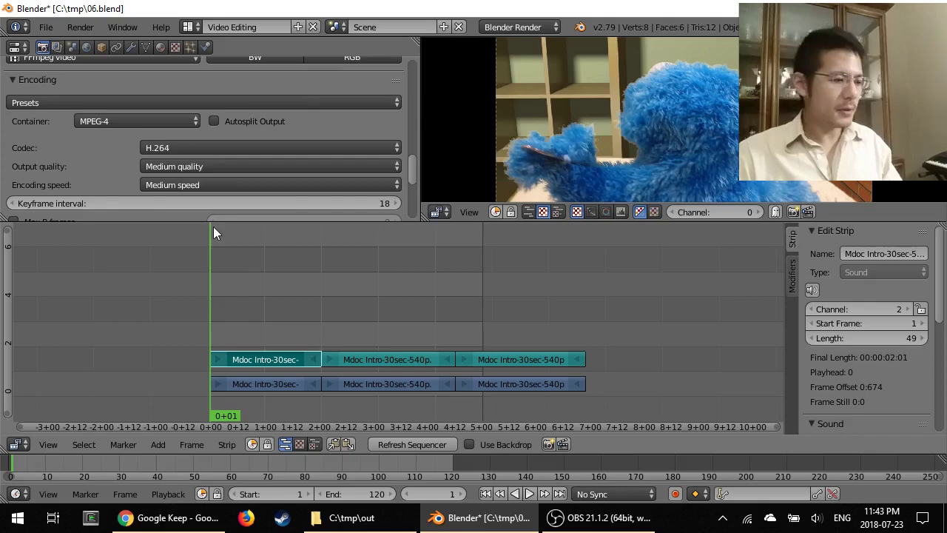
{"action": "left_click_drag", "start_coordinate": [188, 220], "coordinate": [189, 392]}
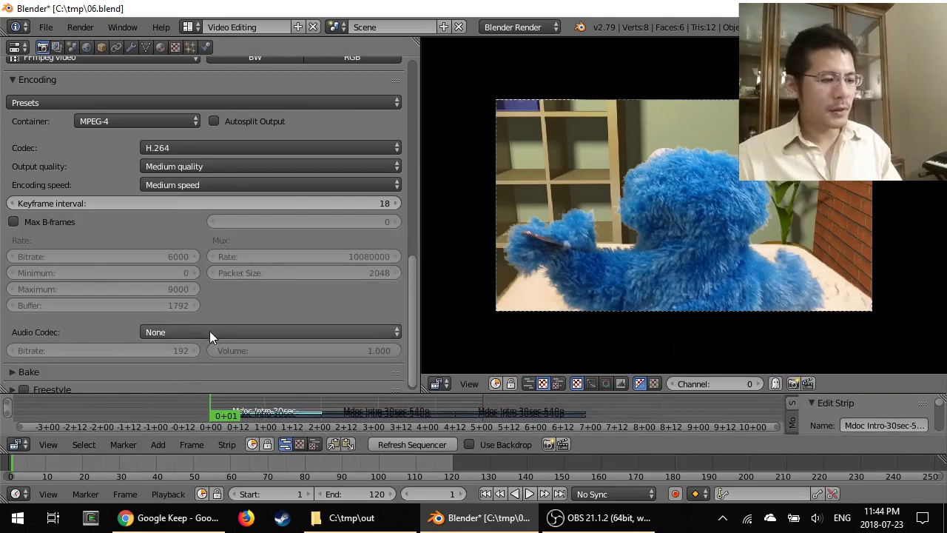
{"action": "left_click", "coordinate": [210, 333]}
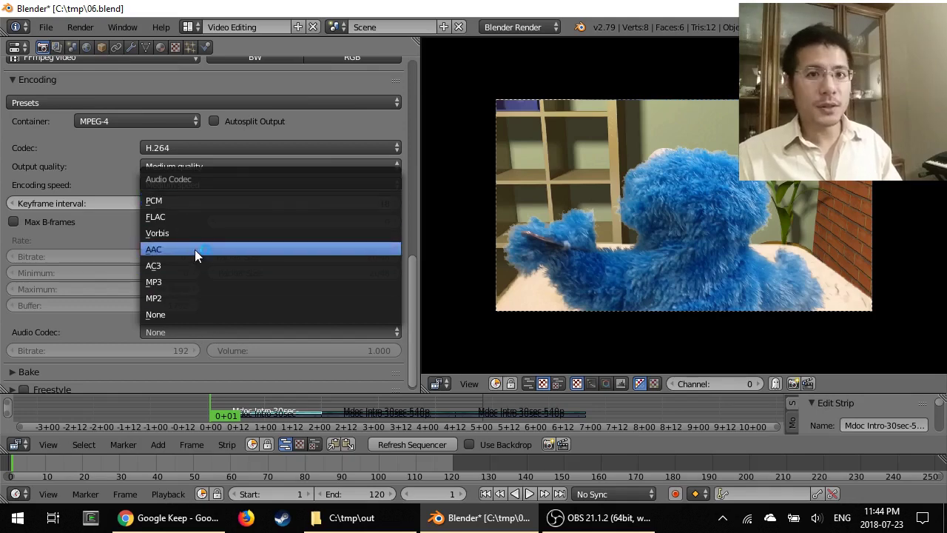
{"action": "left_click", "coordinate": [203, 251]}
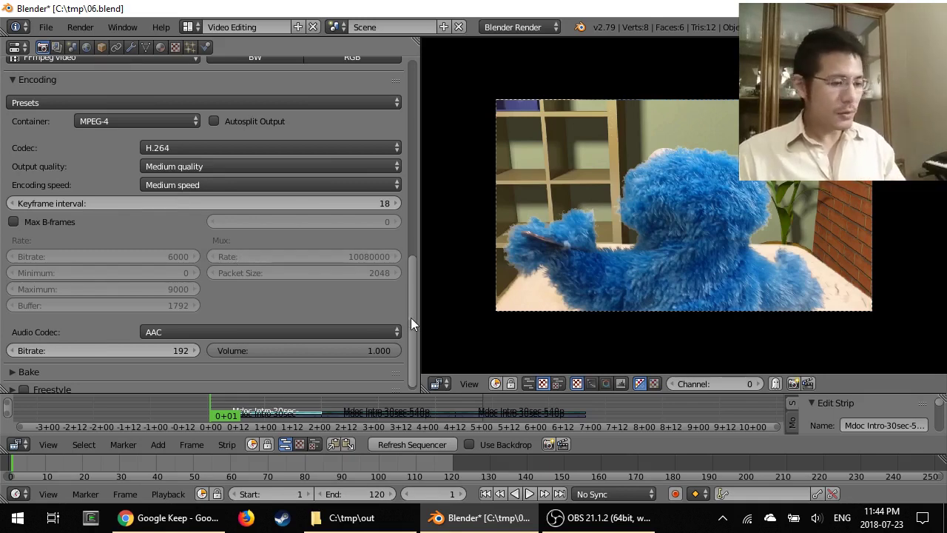
{"action": "left_click_drag", "start_coordinate": [413, 317], "coordinate": [409, 83]}
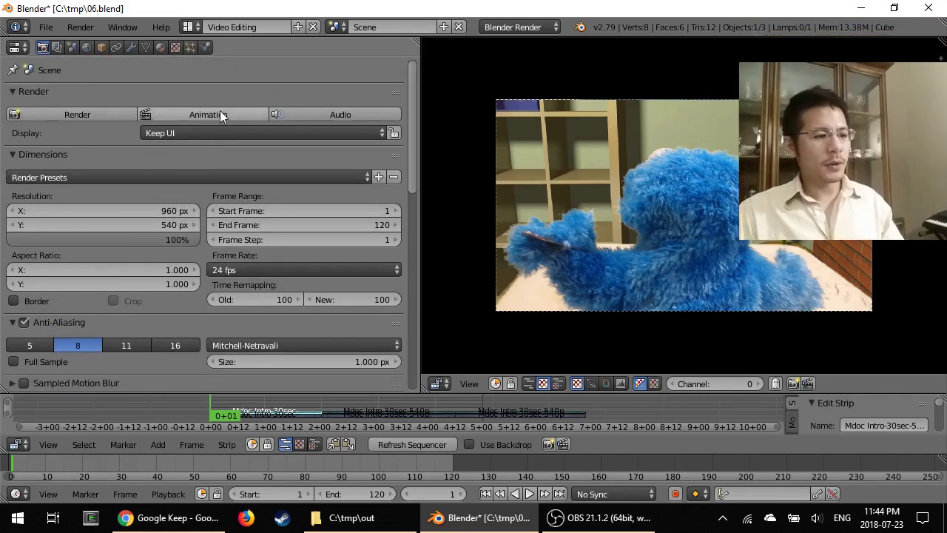
Step: Render the full 120-frame animation to anotherway.mp4
{"action": "left_click", "coordinate": [241, 114]}
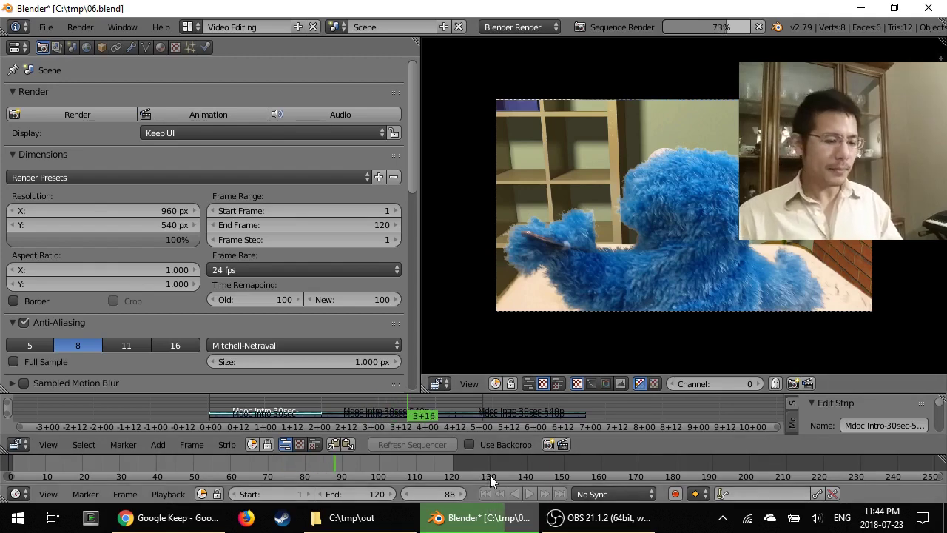
Step: Open the C:\tmp\out folder and play anotherway.mp4 in VLC
{"action": "left_click", "coordinate": [355, 520]}
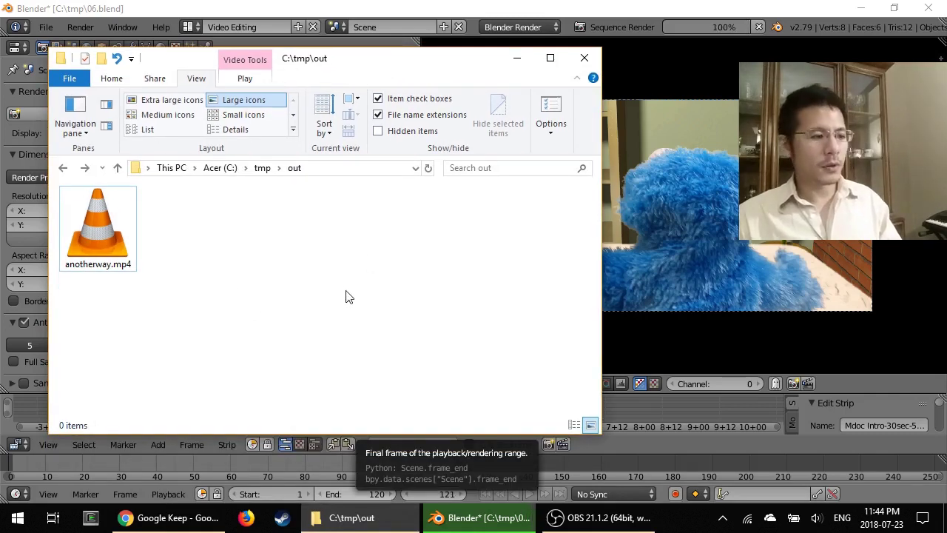
{"action": "left_click", "coordinate": [96, 240]}
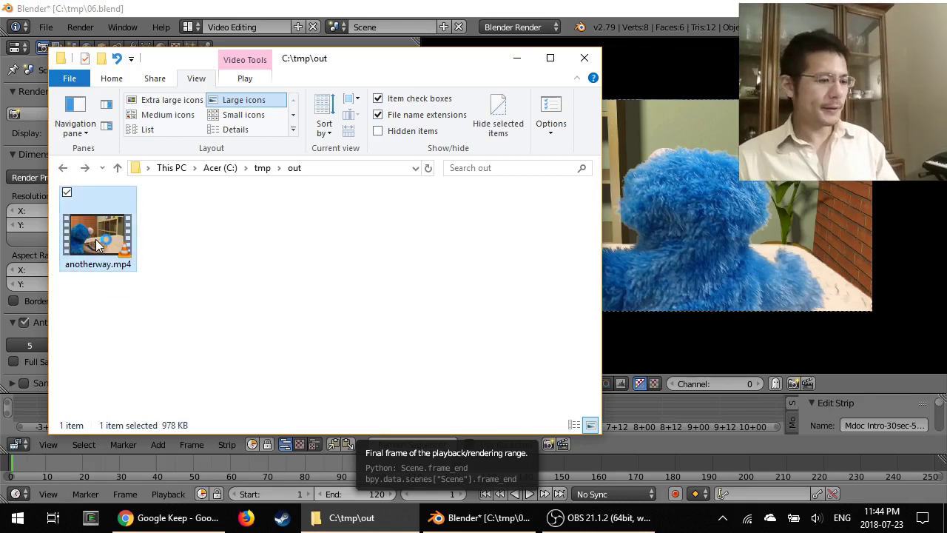
{"action": "double_click", "coordinate": [96, 239]}
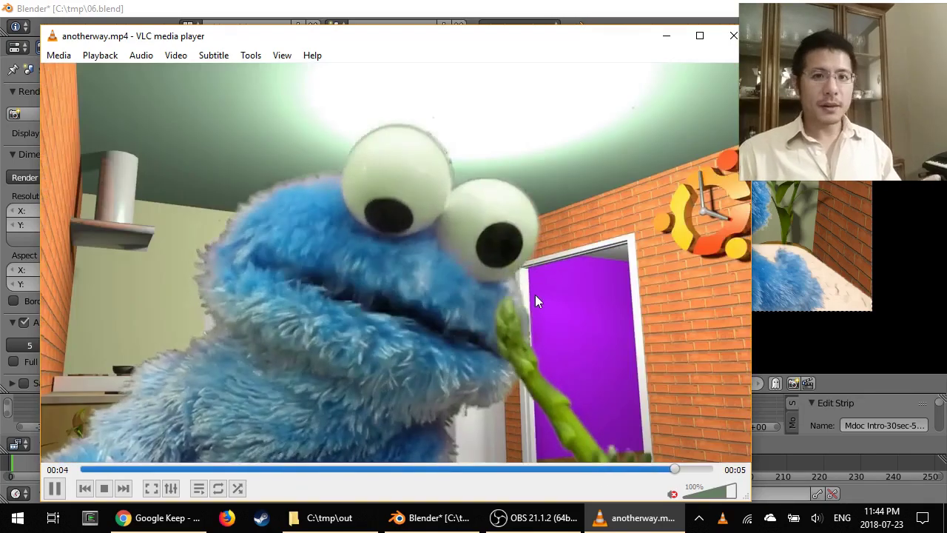
{"action": "left_click", "coordinate": [588, 19]}
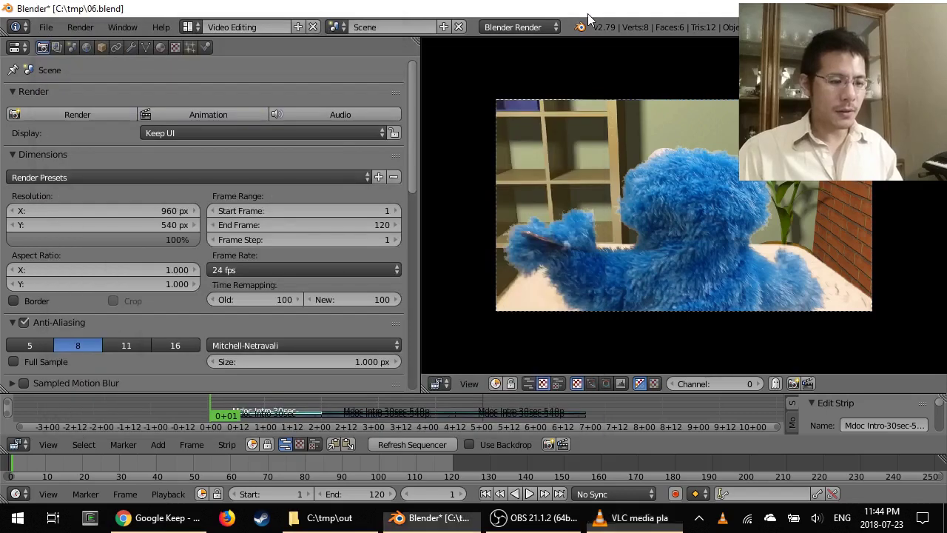